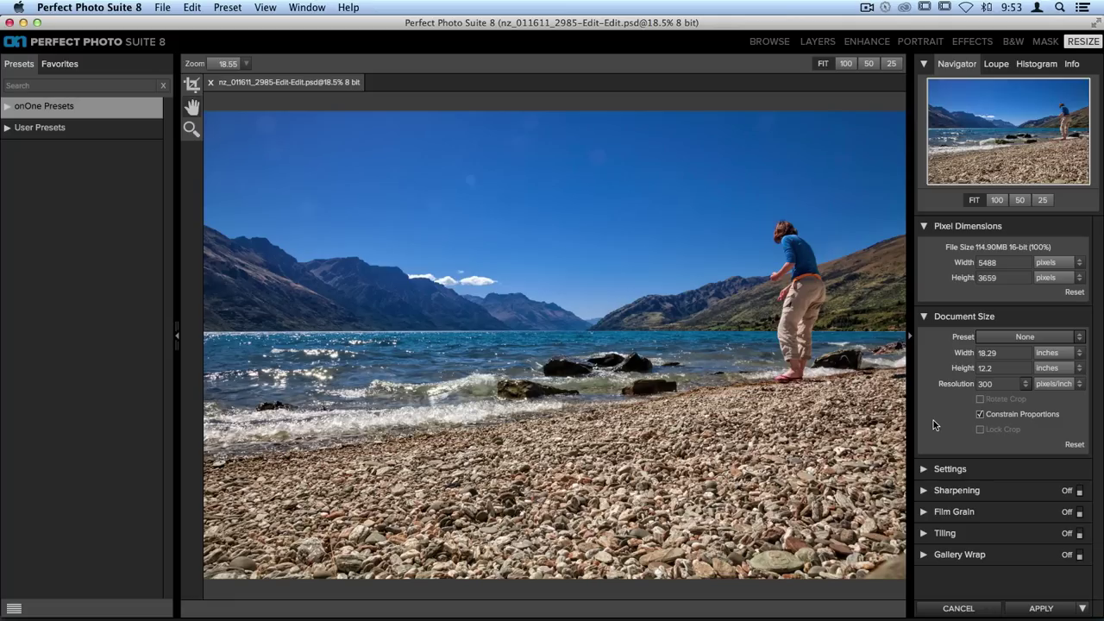
Step: Browse the Document Size Preset list's Paper and Custom submenus to reveal Manage Custom Sizes
{"action": "left_click", "coordinate": [1080, 338]}
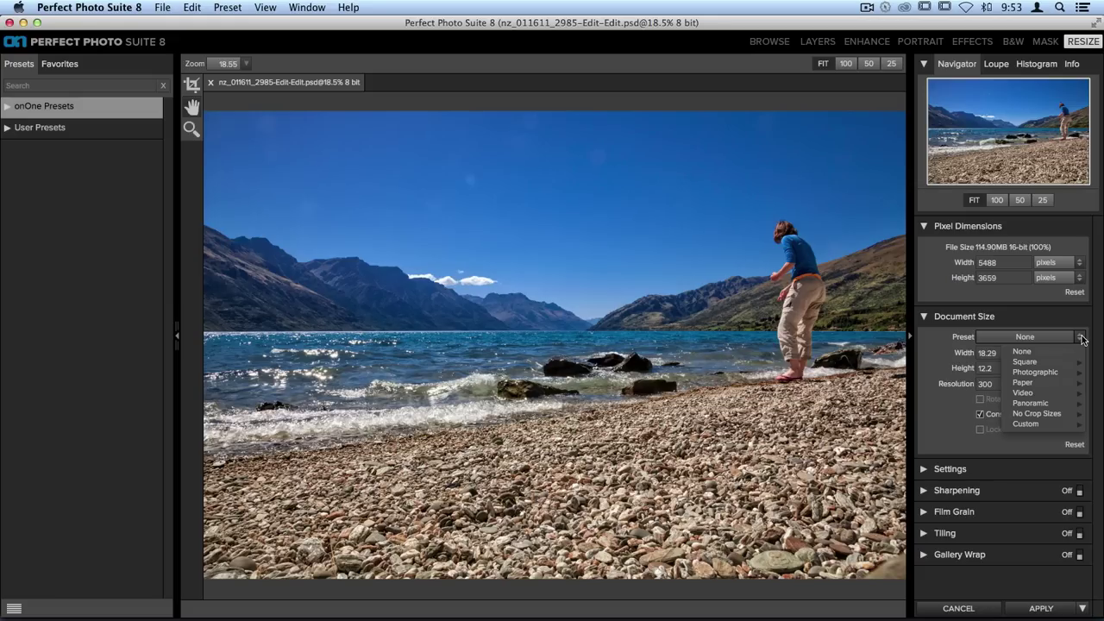
{"action": "mouse_move", "coordinate": [1033, 384]}
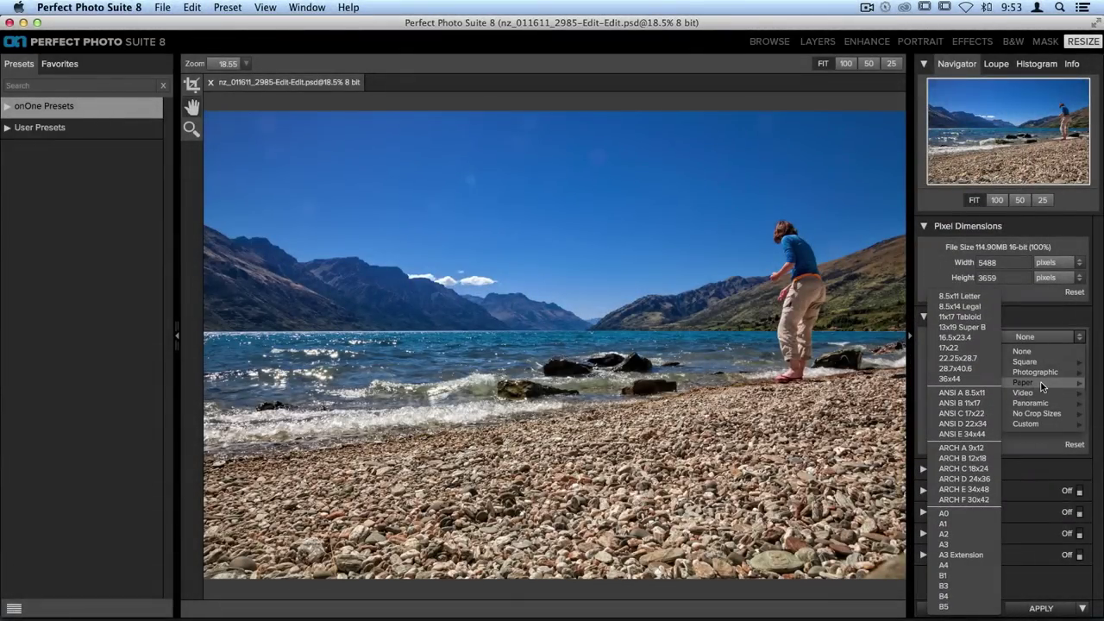
{"action": "mouse_move", "coordinate": [1031, 424]}
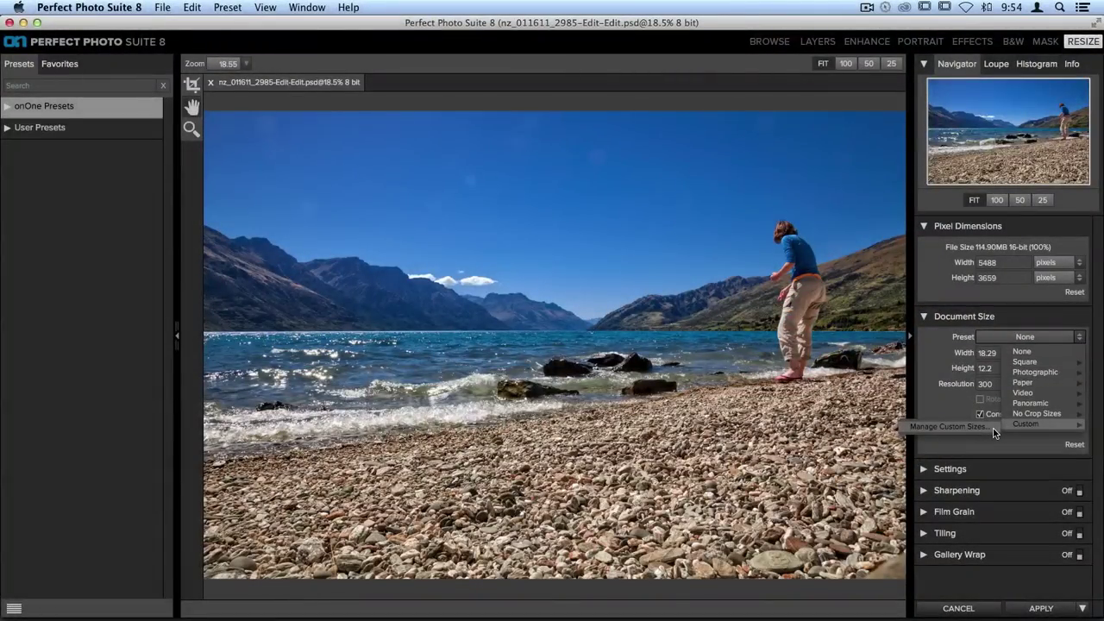
Step: In Manage Custom Sizes, add a preset named '32 x 40' with width 40, then edit its height
{"action": "left_click", "coordinate": [992, 427]}
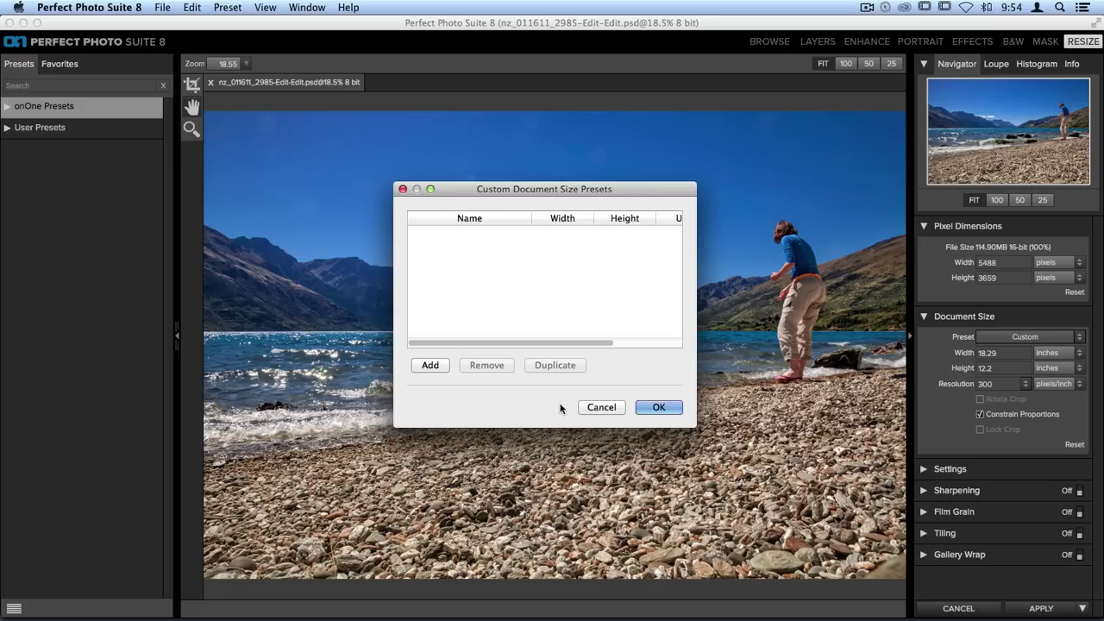
{"action": "left_click", "coordinate": [432, 365]}
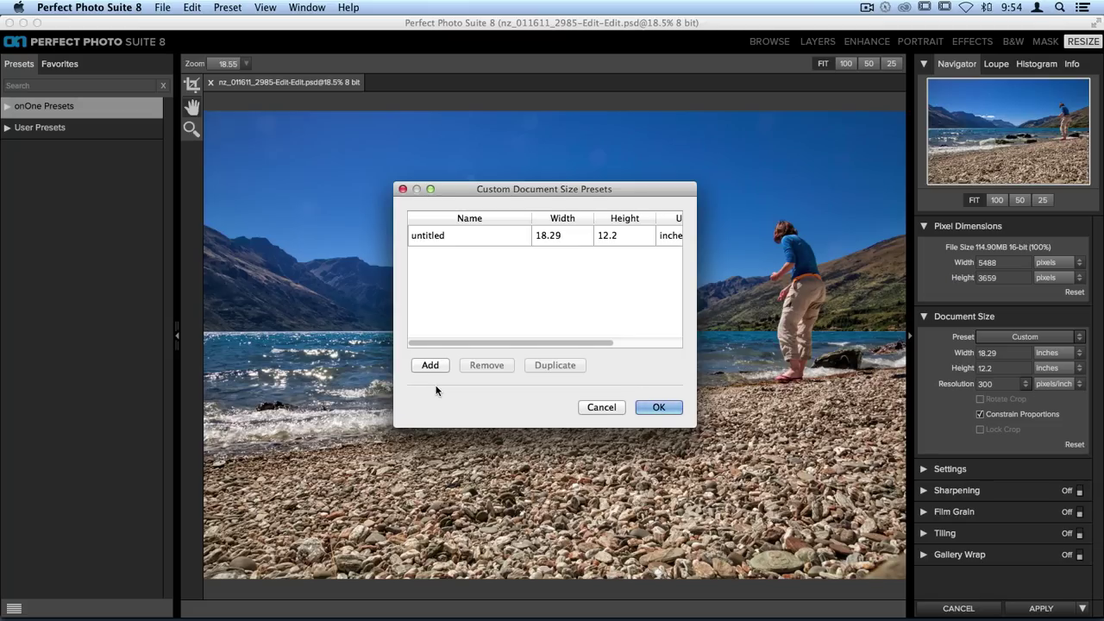
{"action": "double_click", "coordinate": [437, 240]}
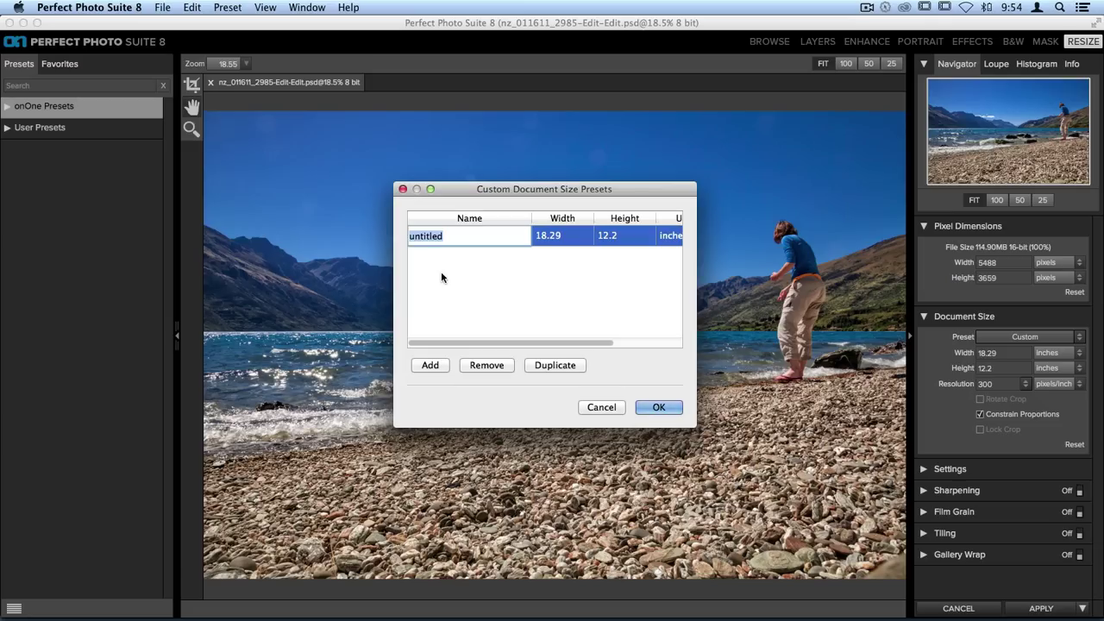
{"action": "type", "text": "32 x 40"}
{"action": "double_click", "coordinate": [550, 235]}
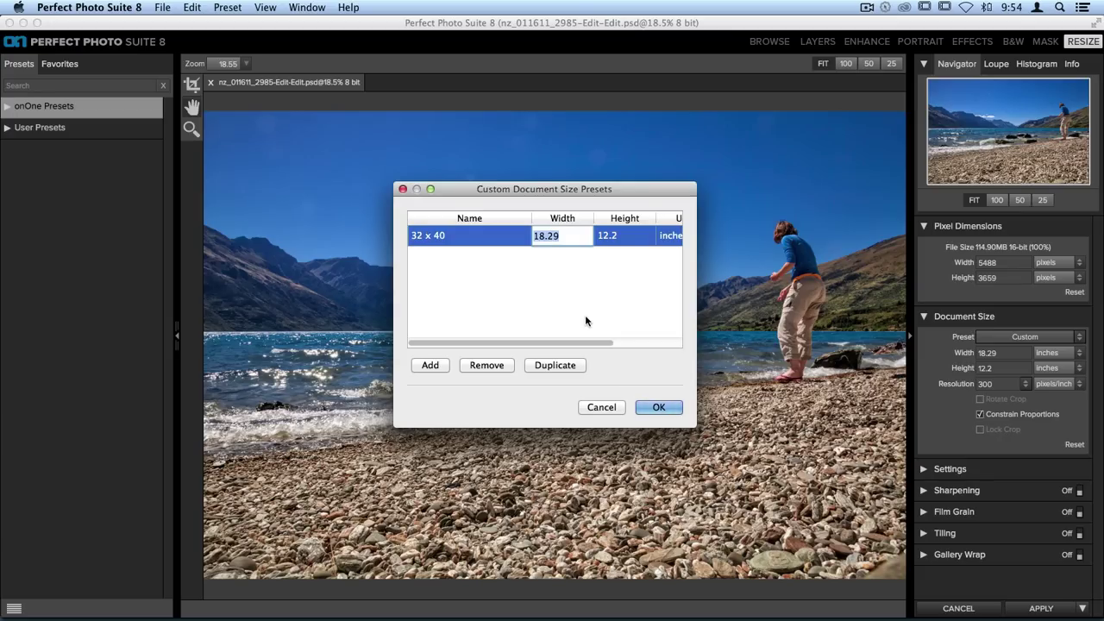
{"action": "type", "text": "40"}
{"action": "double_click", "coordinate": [612, 233]}
Step: Give the 32 x 40 preset a height of 32 and keep its units as inches
{"action": "type", "text": "32"}
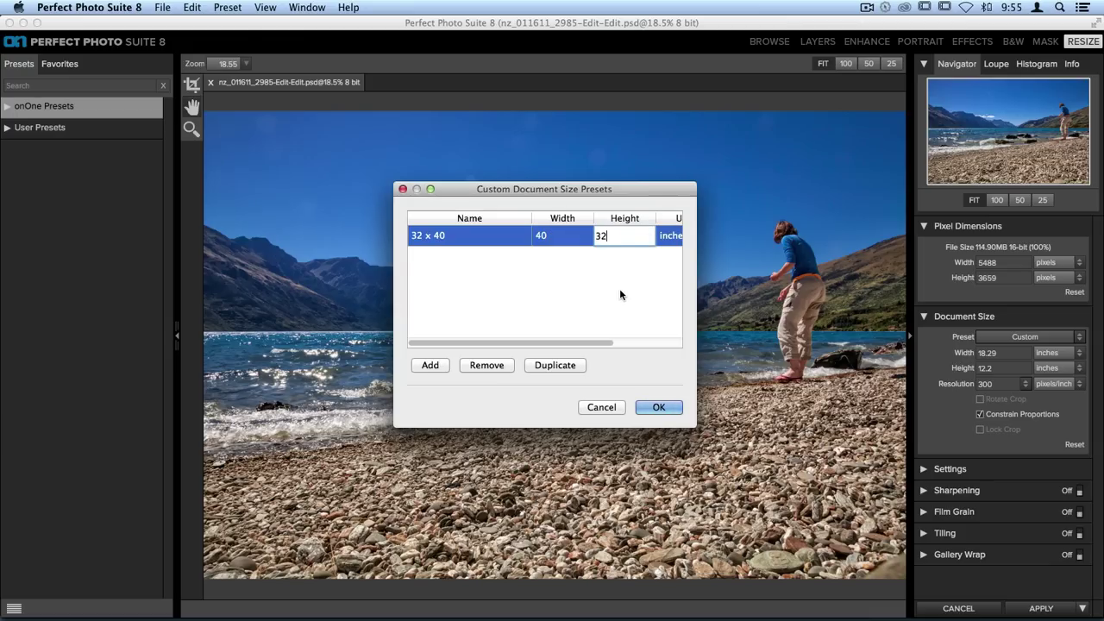
{"action": "key", "text": "Return"}
{"action": "scroll", "coordinate": [618, 279], "scroll_direction": "right", "scroll_amount": 3}
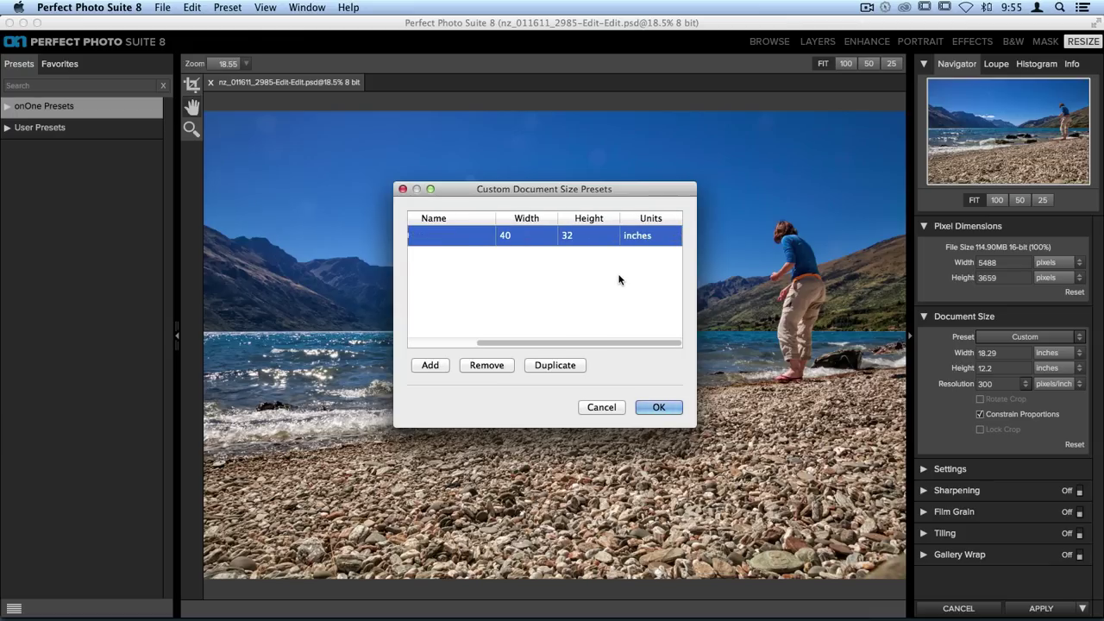
{"action": "left_click", "coordinate": [645, 238]}
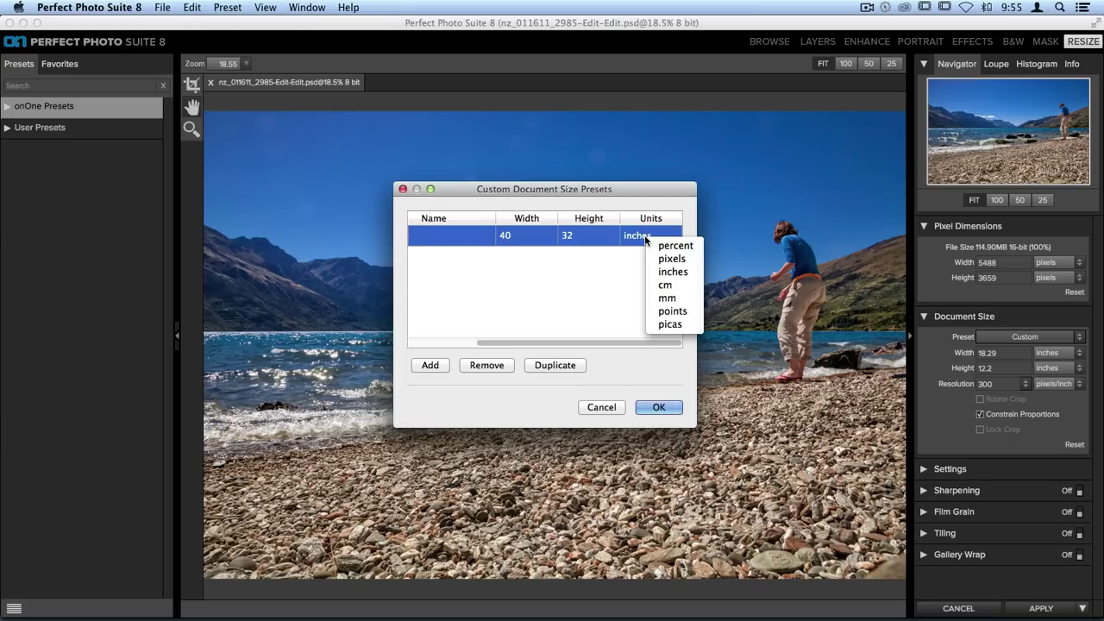
{"action": "left_click", "coordinate": [627, 255]}
{"action": "scroll", "coordinate": [627, 254], "scroll_direction": "left", "scroll_amount": 3}
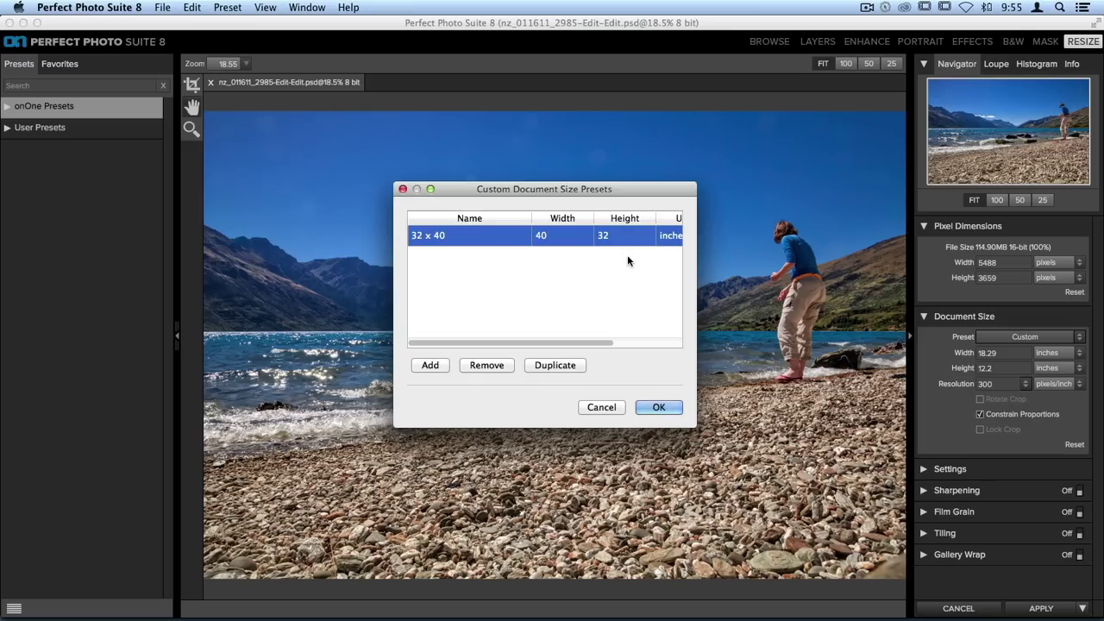
Step: Add a trial preset named '32 x 32' with width 32 and height 32
{"action": "left_click", "coordinate": [431, 364]}
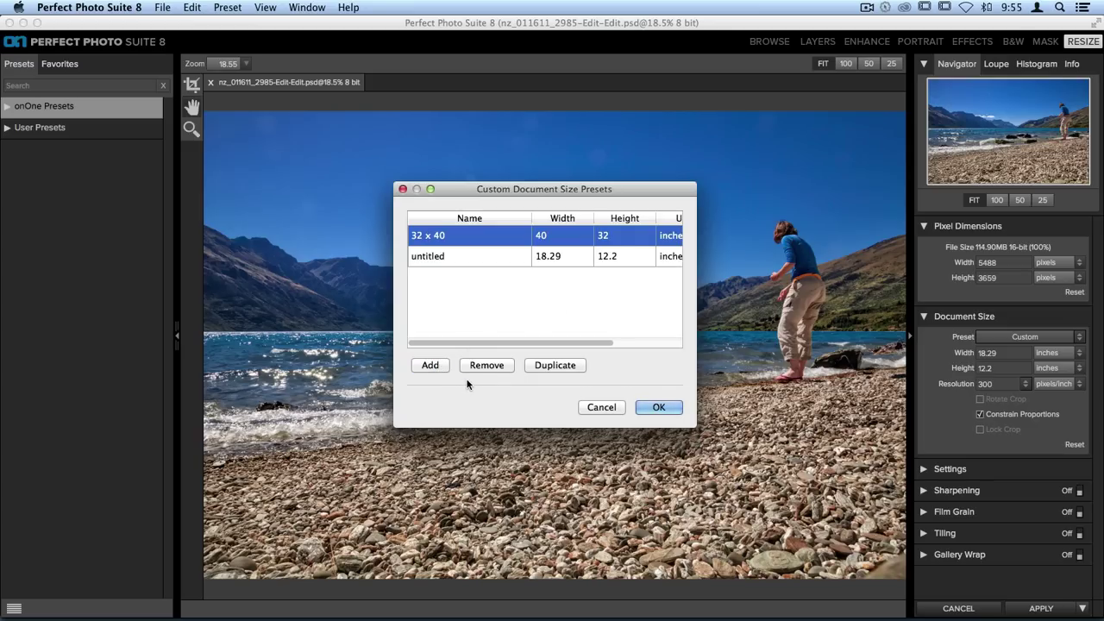
{"action": "double_click", "coordinate": [441, 256]}
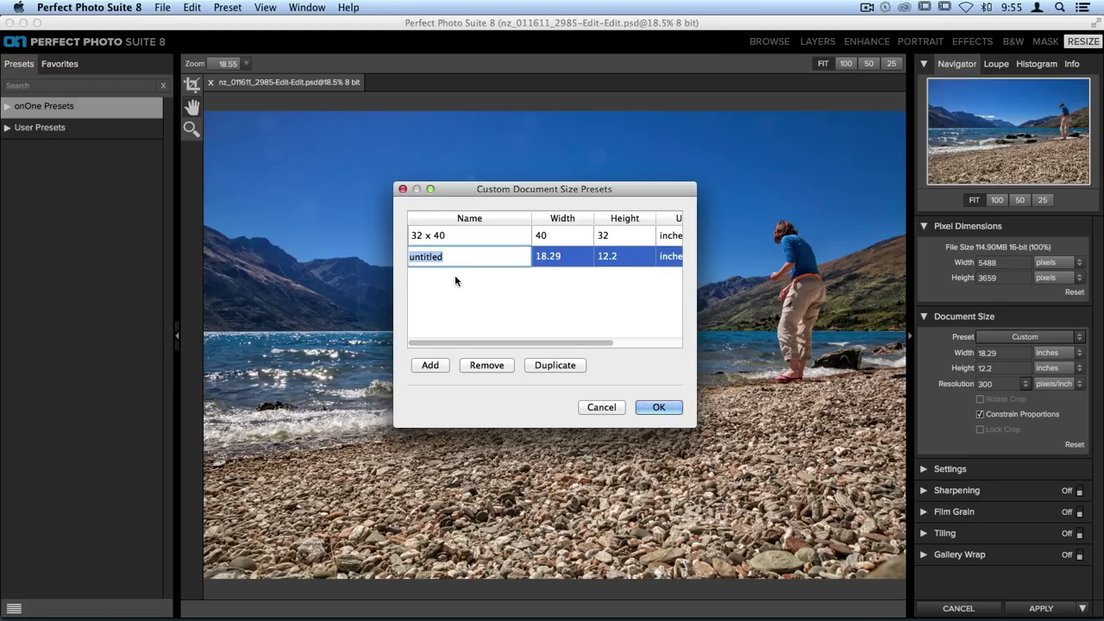
{"action": "type", "text": "32 x 32"}
{"action": "double_click", "coordinate": [551, 259]}
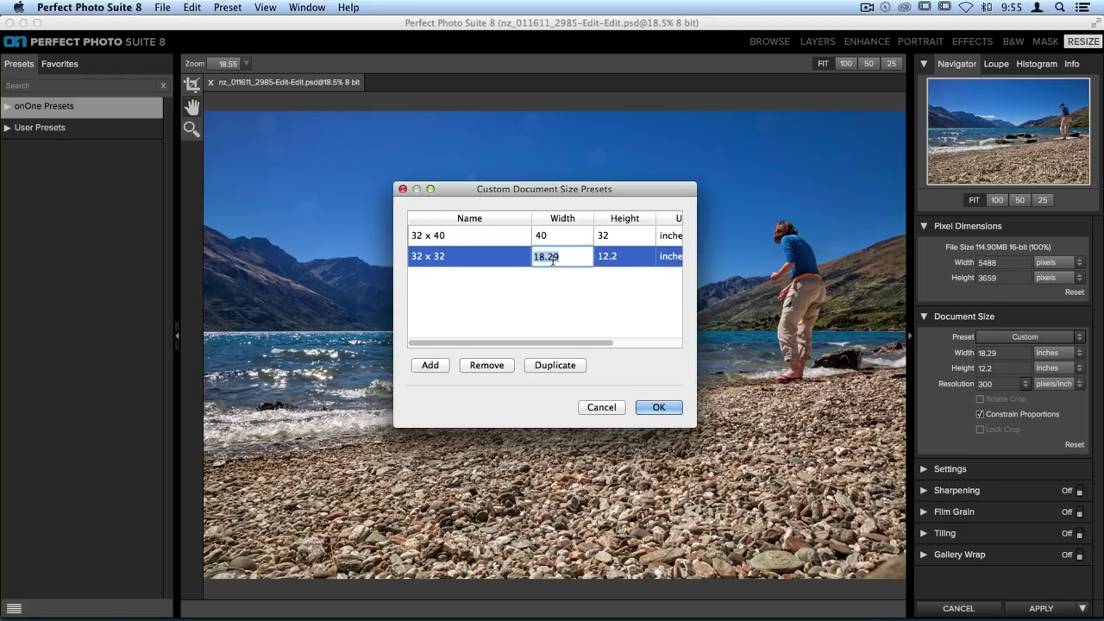
{"action": "type", "text": "32"}
{"action": "key", "text": "Tab"}
{"action": "type", "text": "32"}
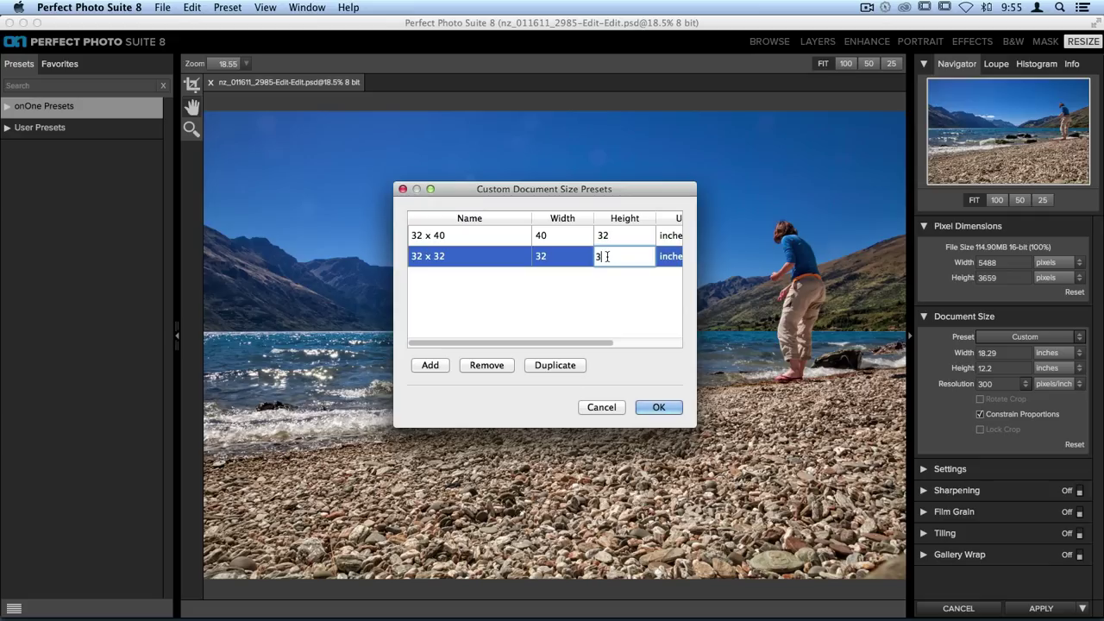
{"action": "left_click", "coordinate": [577, 302]}
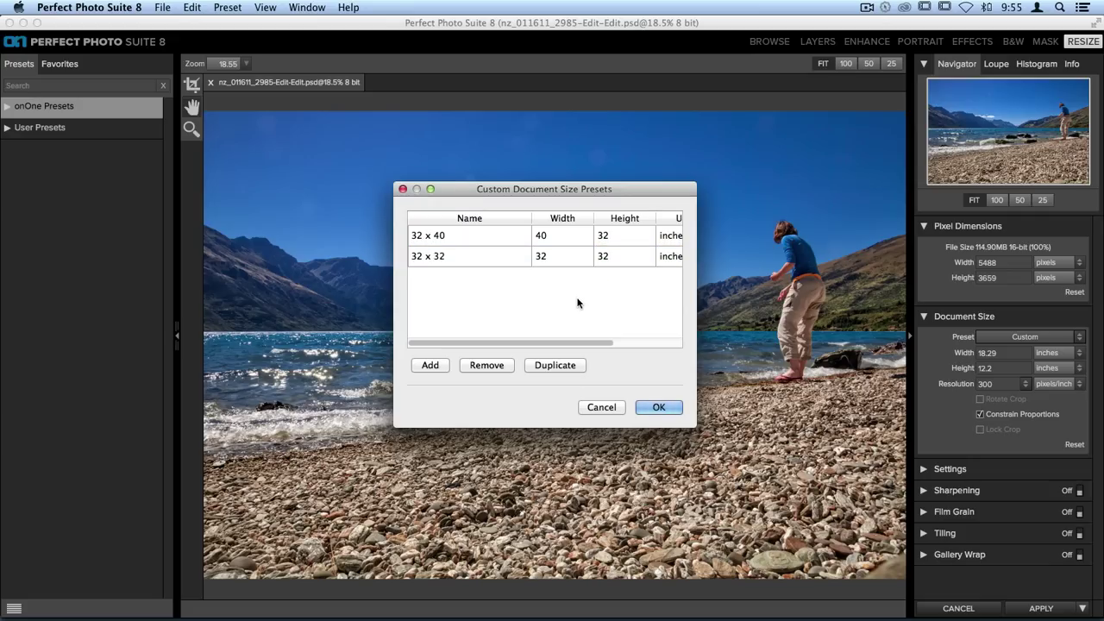
Step: Remove the 32 x 32 preset and select the 32 x 40 preset
{"action": "left_click", "coordinate": [462, 259]}
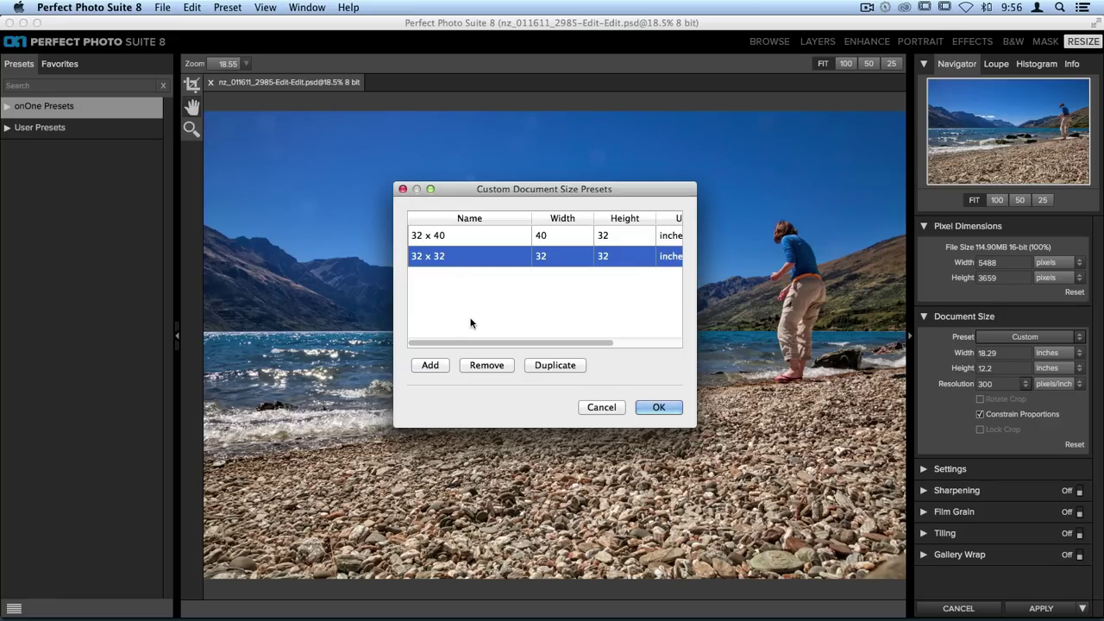
{"action": "left_click", "coordinate": [498, 366]}
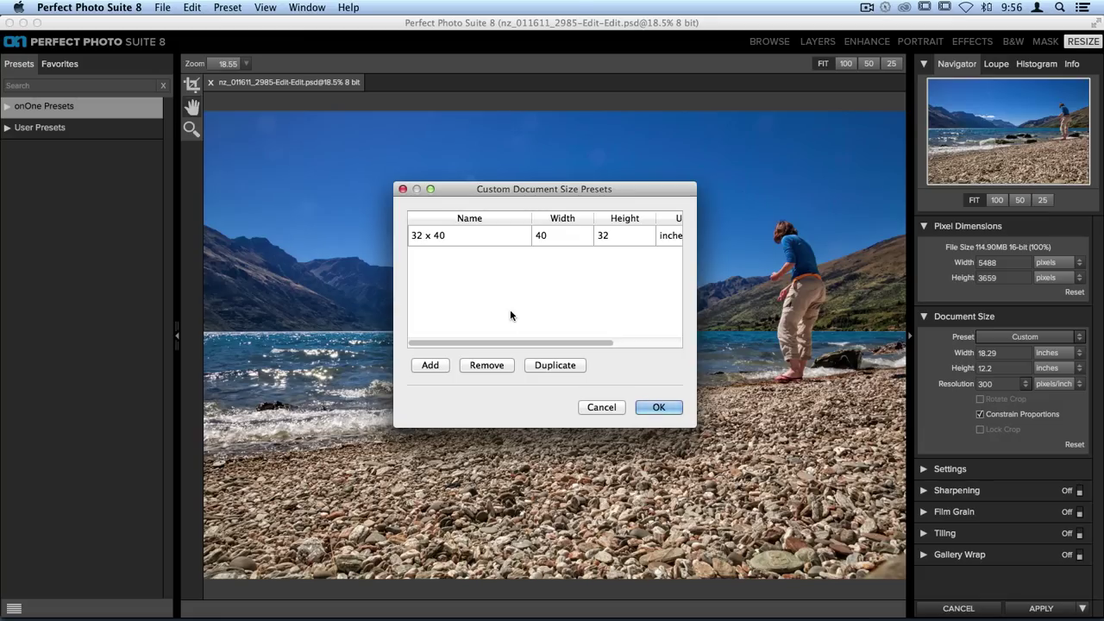
{"action": "left_click", "coordinate": [459, 238]}
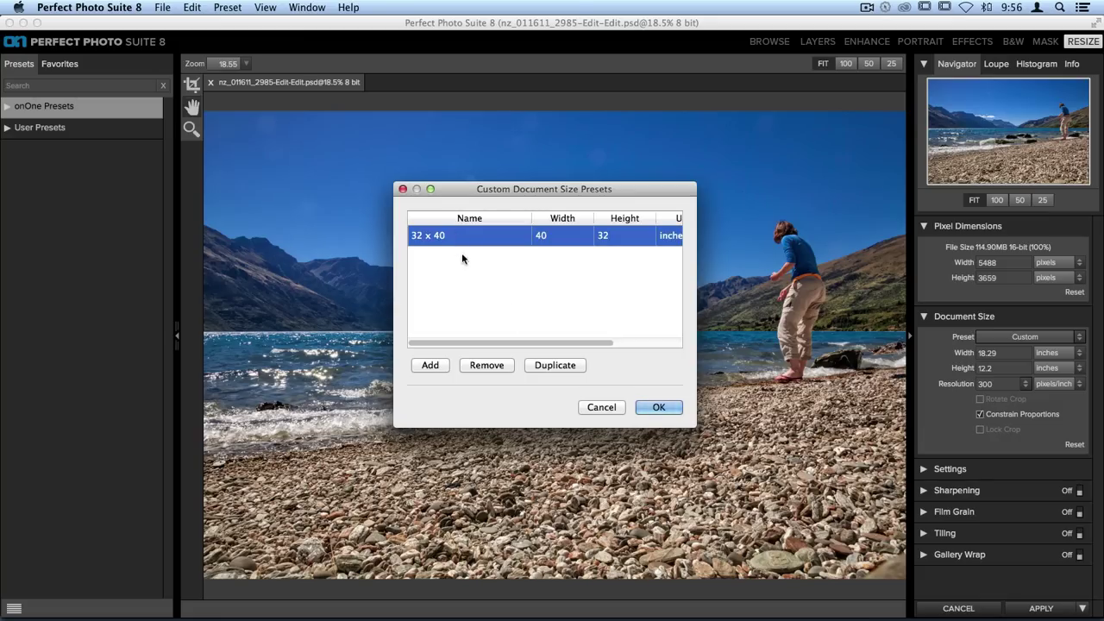
Step: Duplicate the 32 x 40 preset and change the copy to 40.5 wide by 32.5 high
{"action": "left_click", "coordinate": [551, 366]}
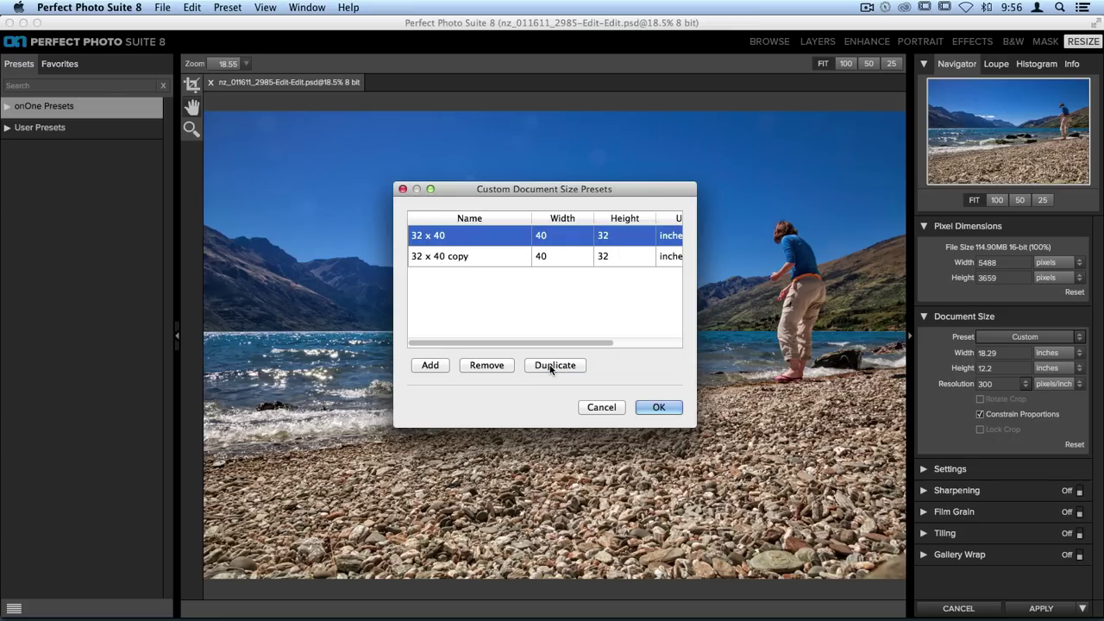
{"action": "double_click", "coordinate": [541, 257]}
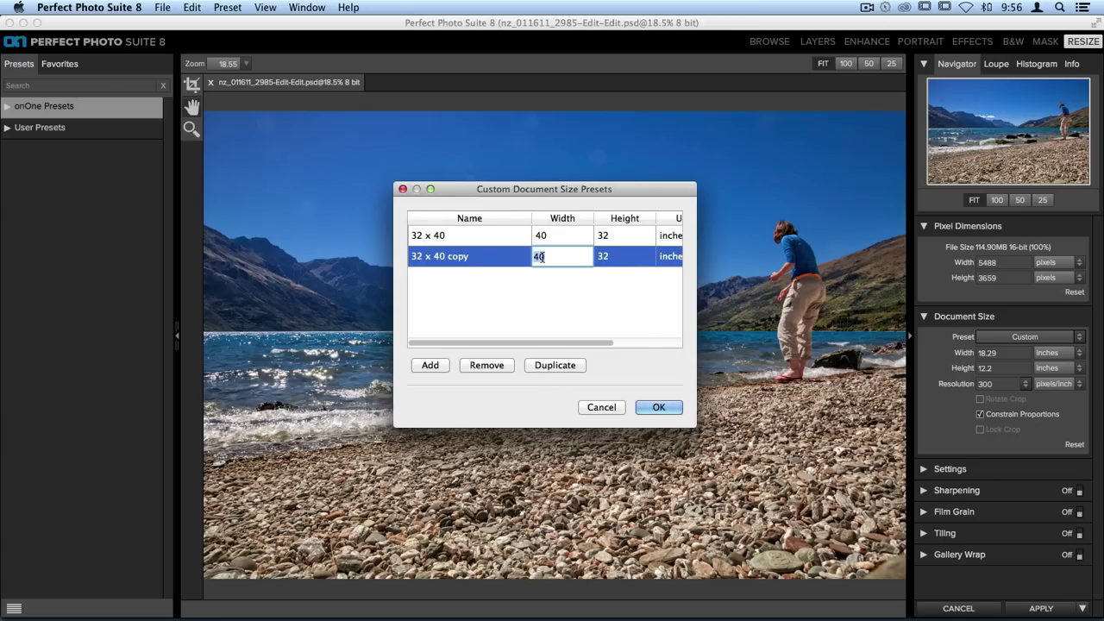
{"action": "left_click", "coordinate": [541, 257]}
{"action": "type", "text": ".5"}
{"action": "double_click", "coordinate": [604, 256]}
{"action": "left_click", "coordinate": [603, 256]}
{"action": "type", "text": ".5"}
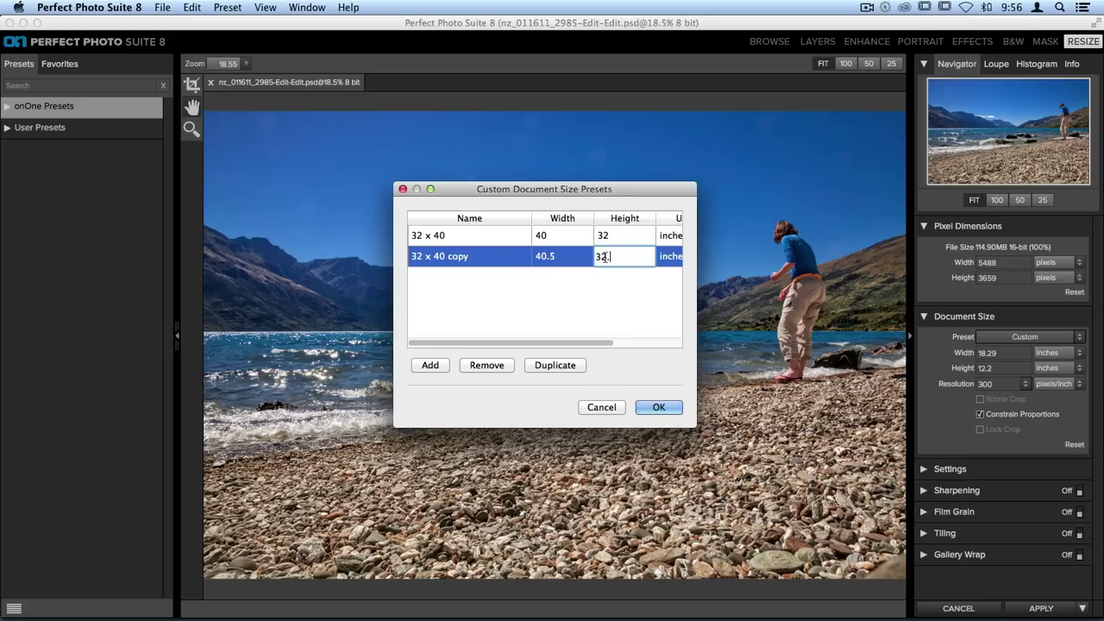
{"action": "left_click", "coordinate": [538, 293]}
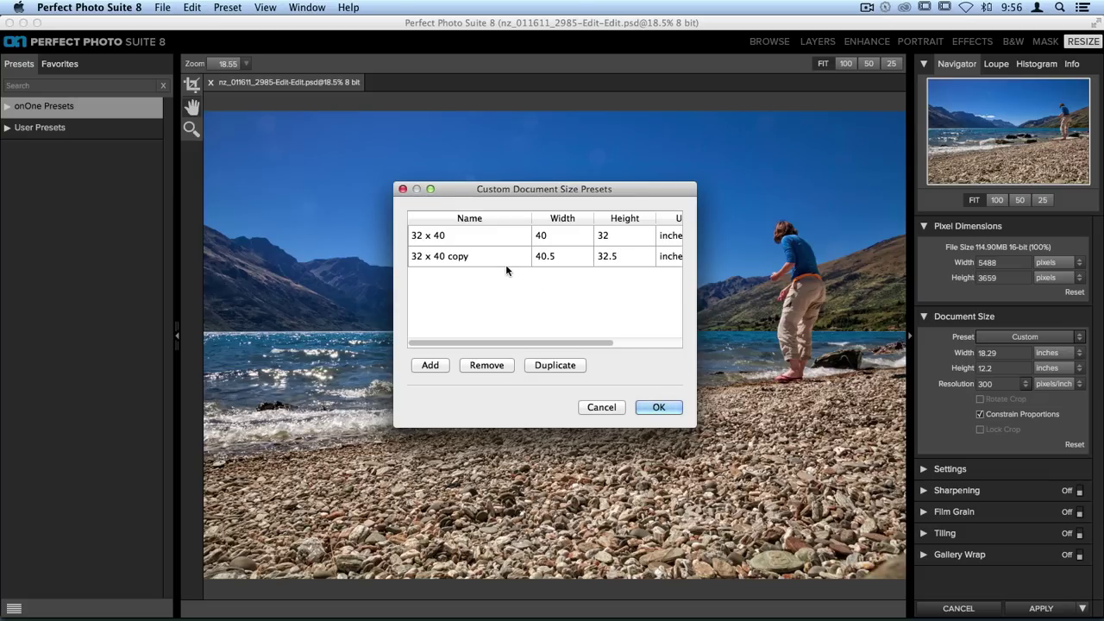
Step: Remove the 32 x 40 copy and save the custom presets with OK
{"action": "left_click", "coordinate": [505, 264]}
{"action": "left_click", "coordinate": [490, 364]}
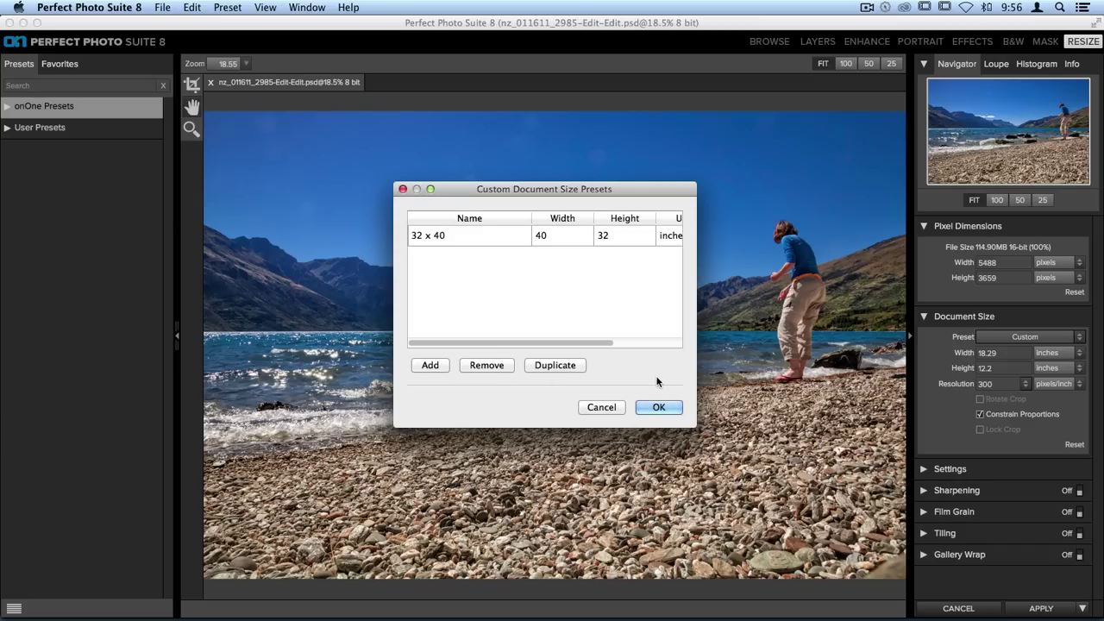
{"action": "left_click", "coordinate": [660, 407]}
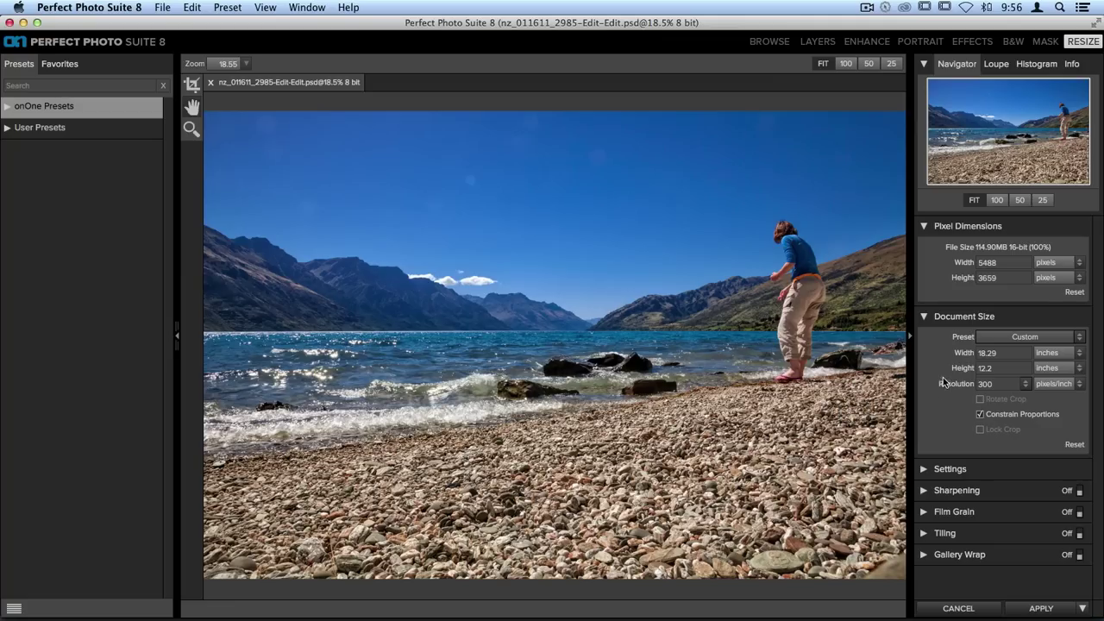
Step: Apply the Custom 32 x 40 preset to the photo and nudge the crop box slightly right
{"action": "left_click", "coordinate": [1060, 337]}
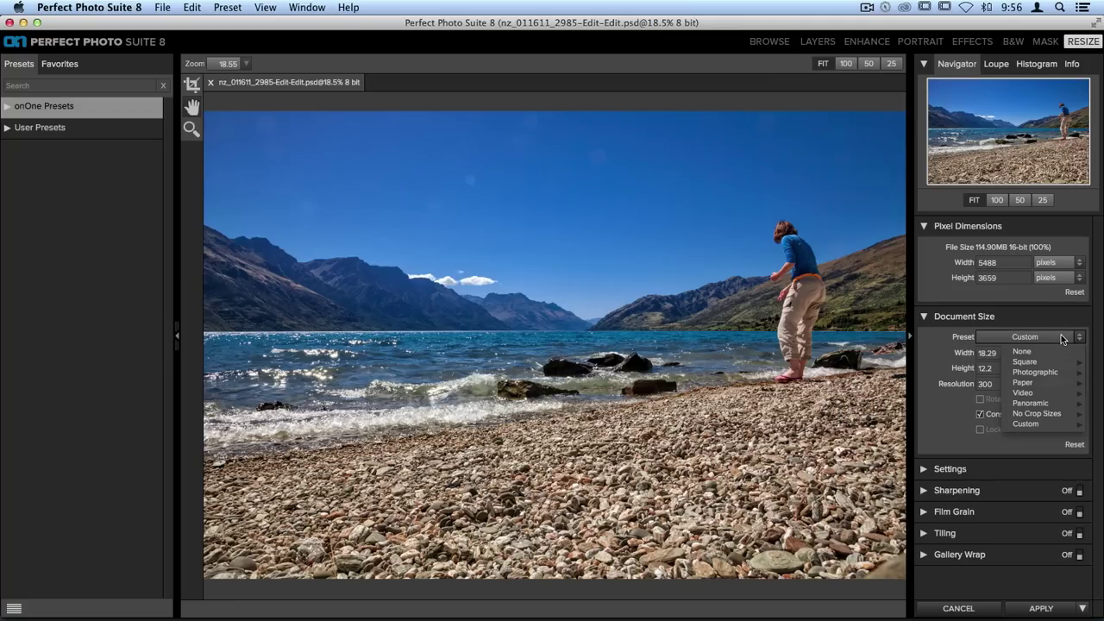
{"action": "mouse_move", "coordinate": [1025, 424]}
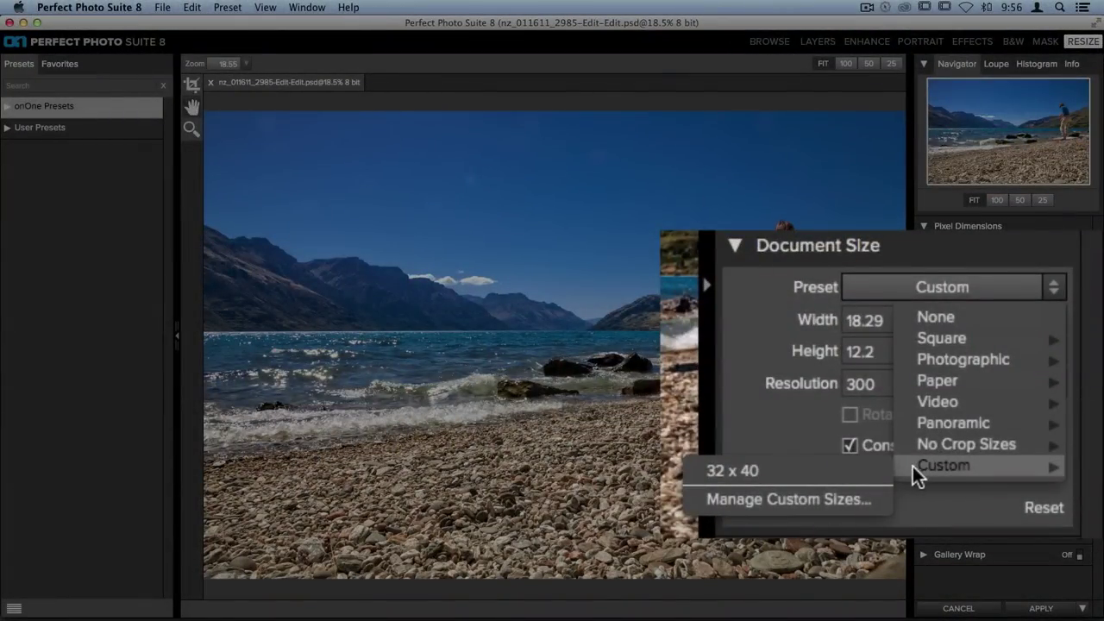
{"action": "left_click", "coordinate": [879, 469]}
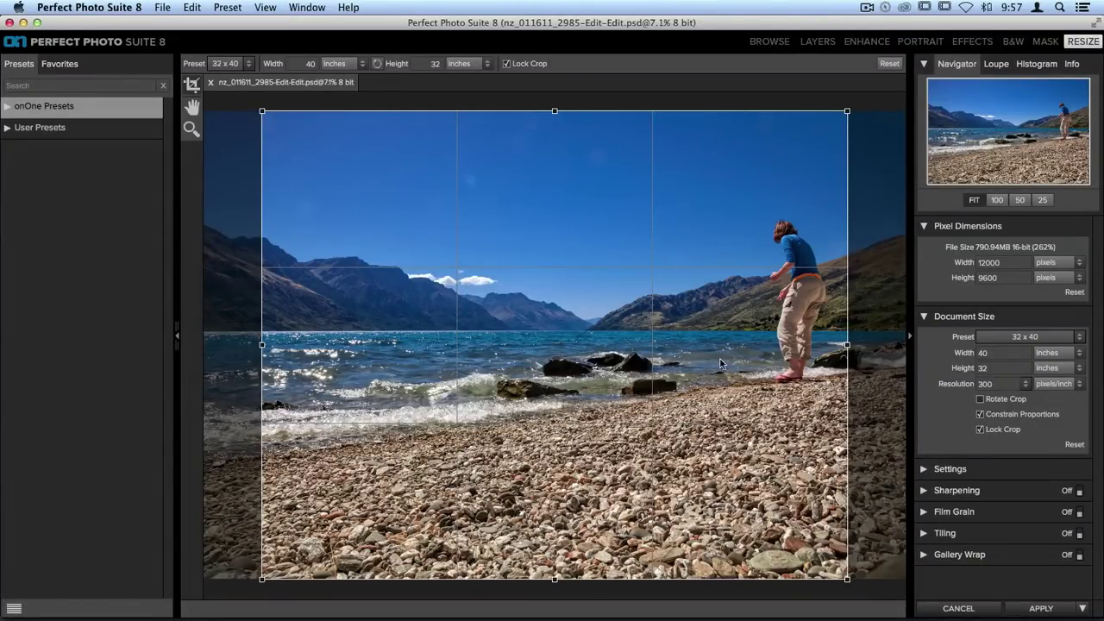
{"action": "left_click_drag", "start_coordinate": [667, 349], "coordinate": [688, 349]}
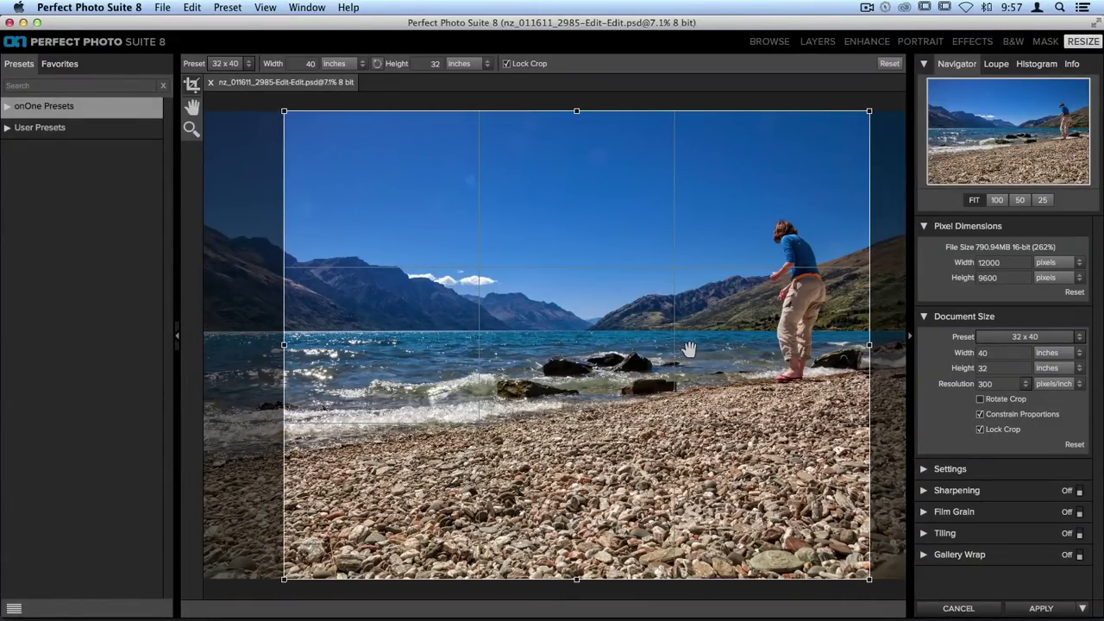